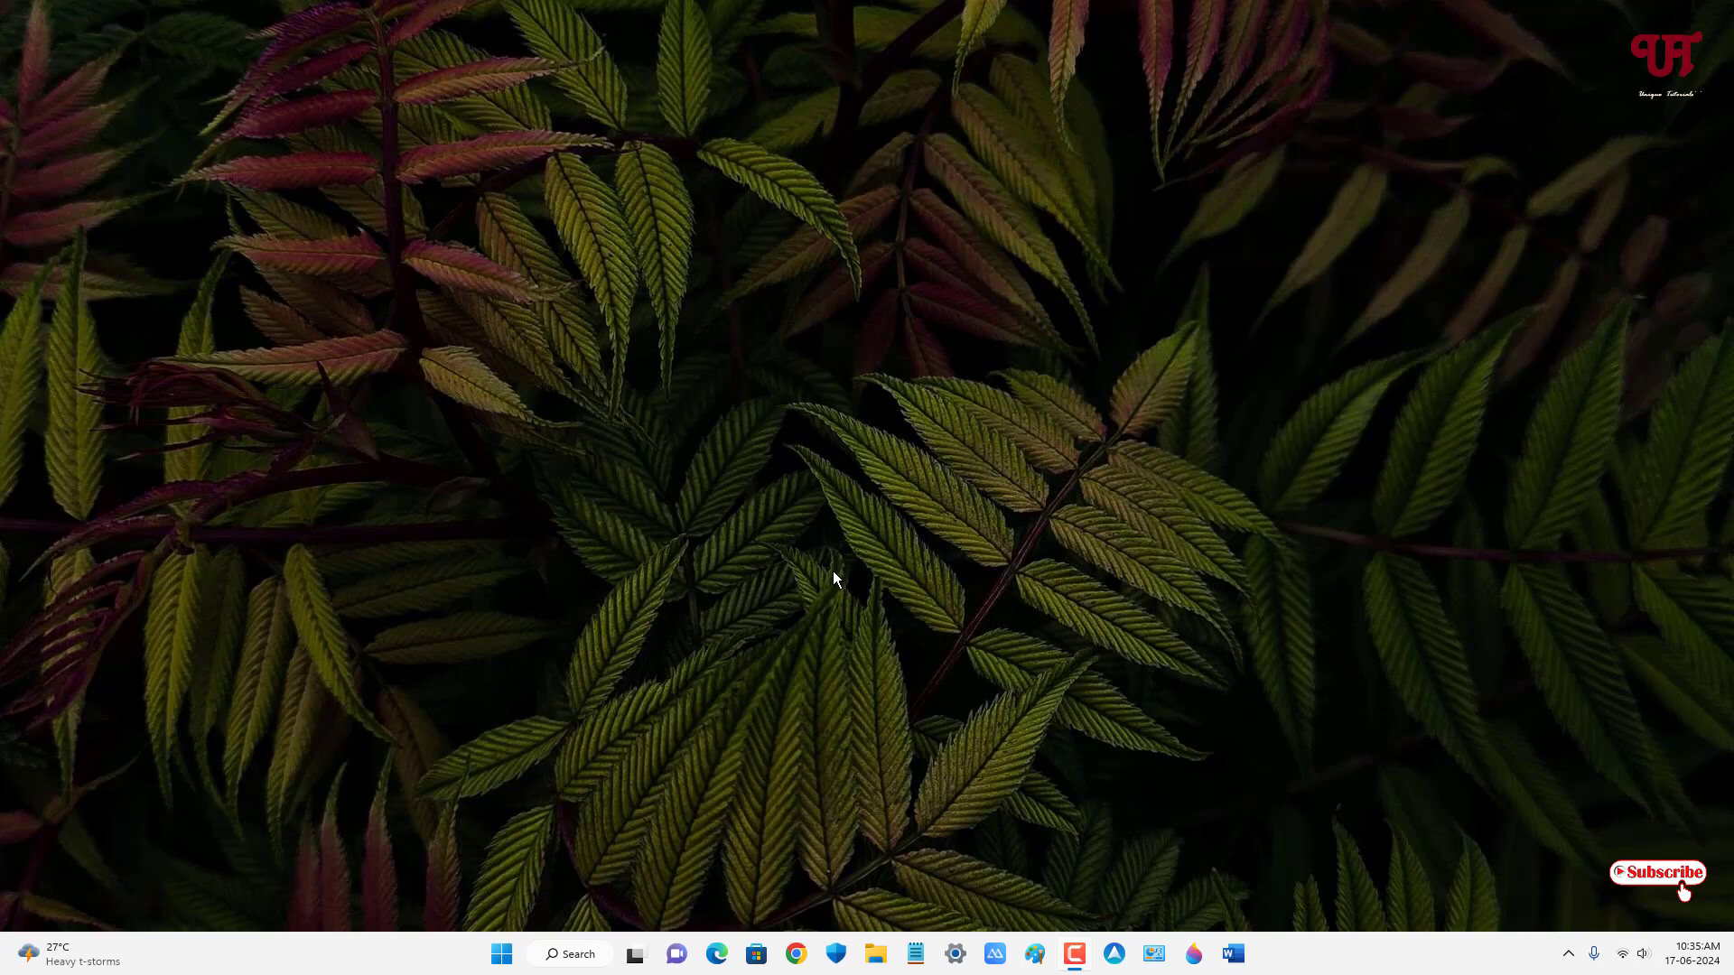
# Step: Open File Explorer at This PC and turn on showing hidden items
pyautogui.click(876, 953)
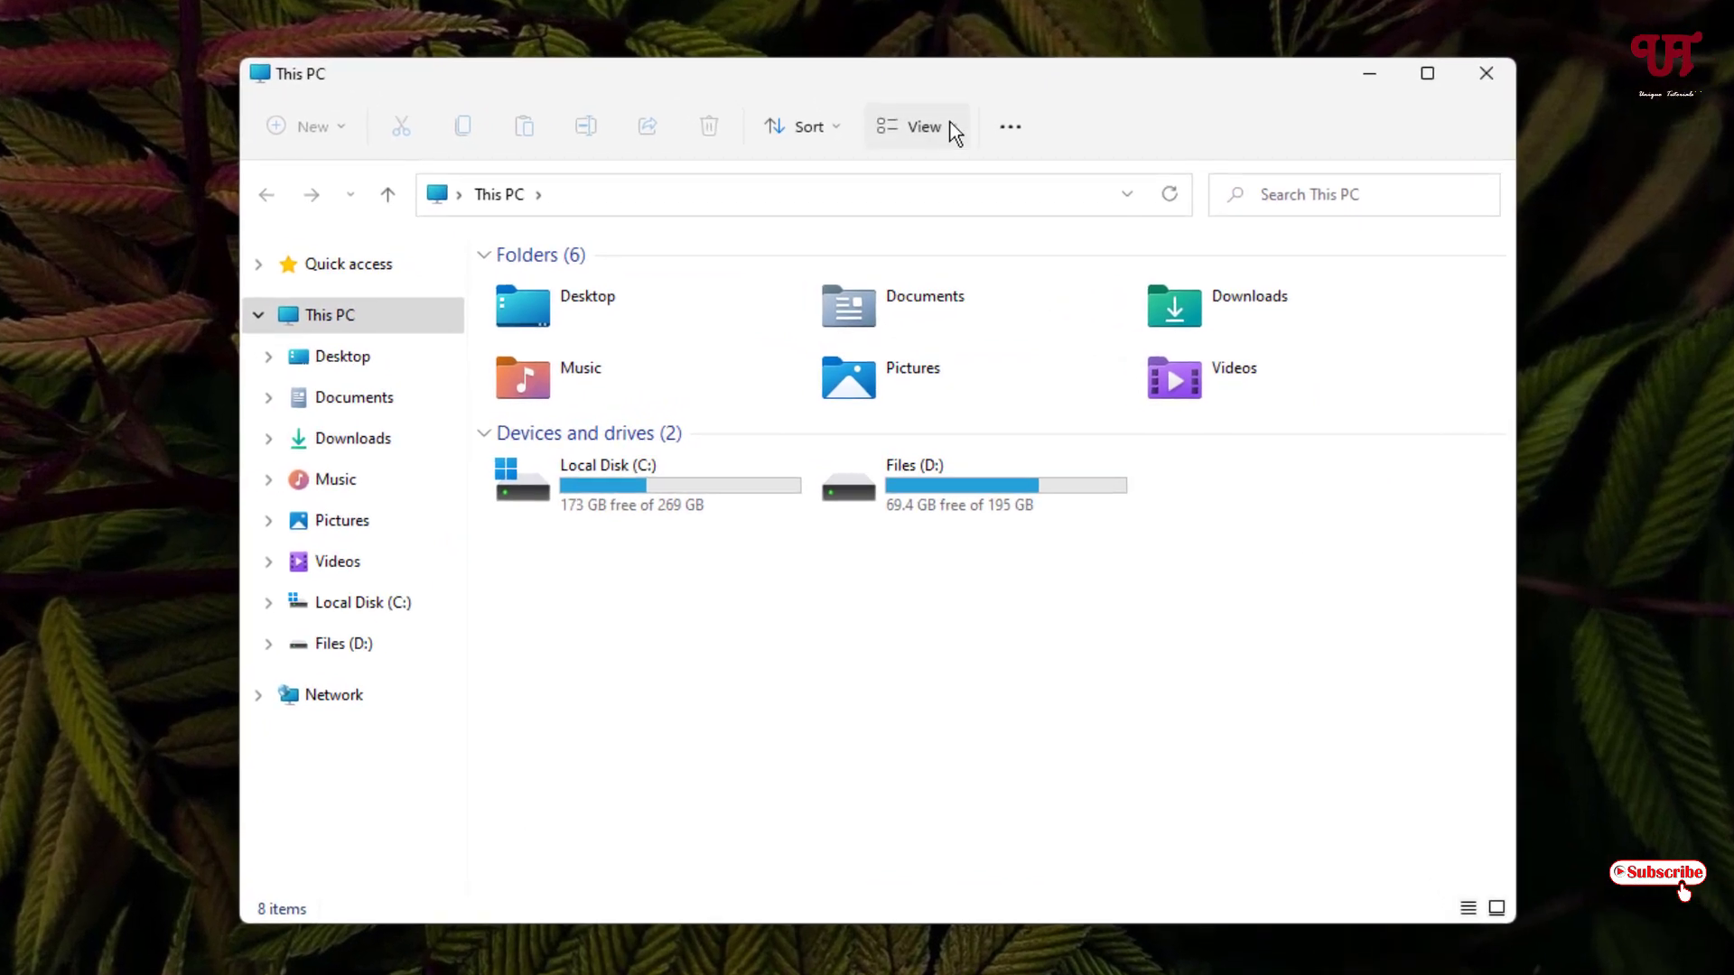
pyautogui.click(940, 170)
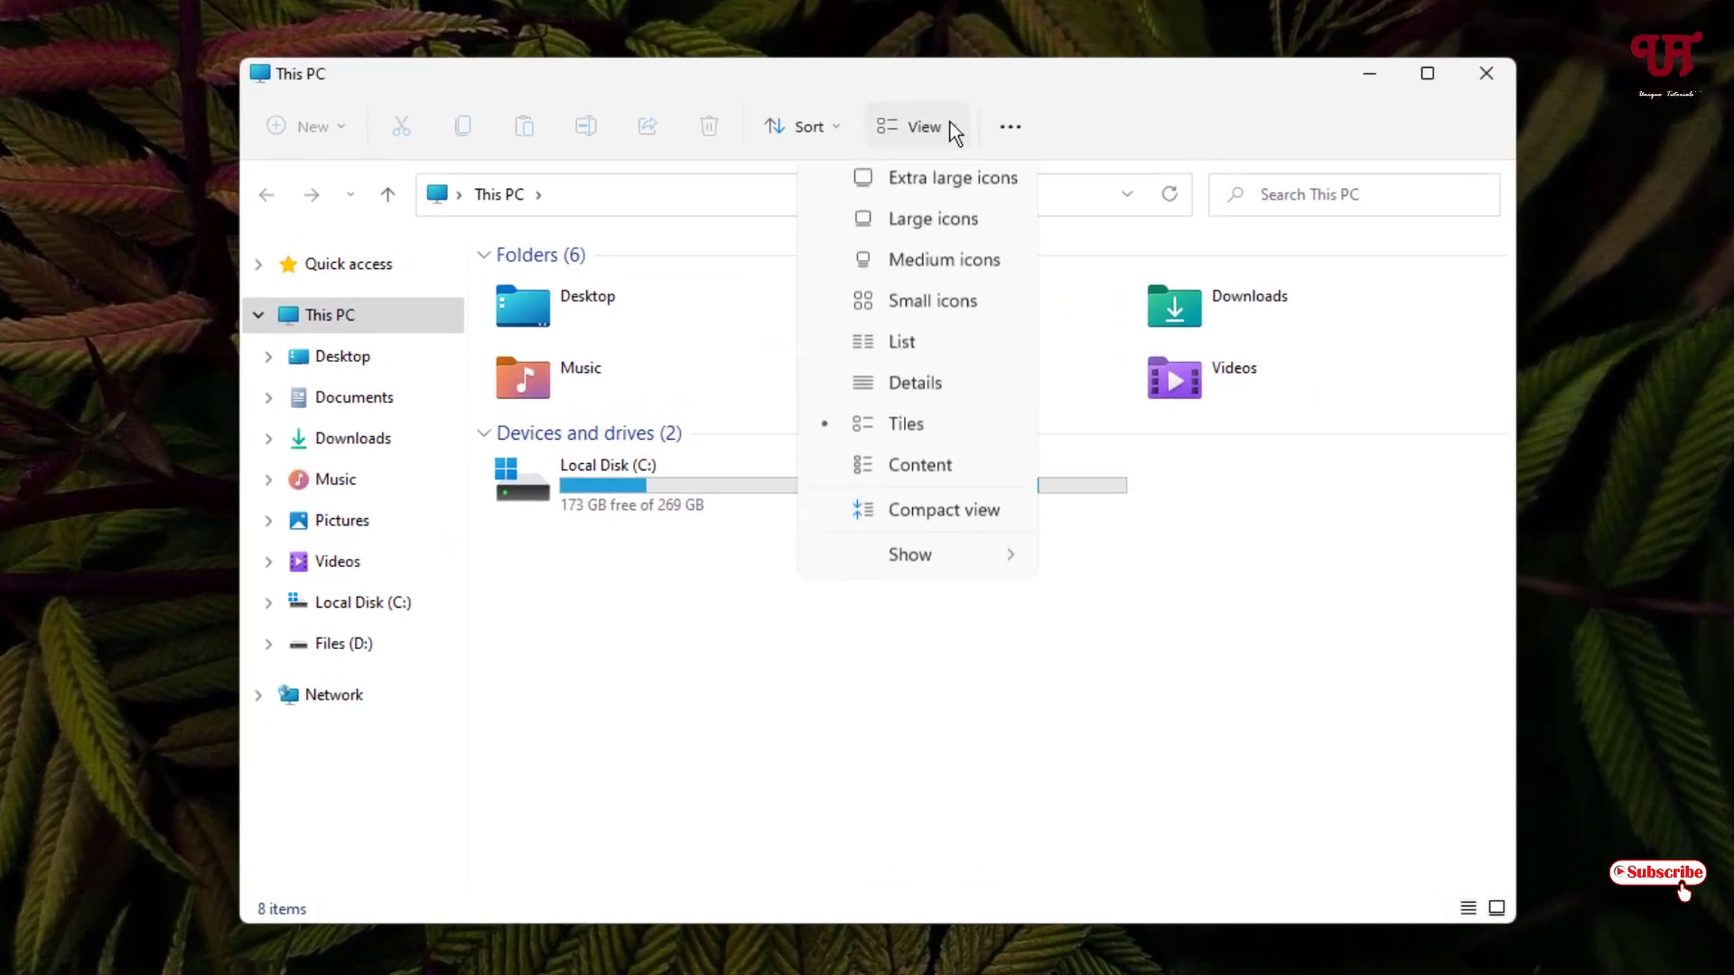
pyautogui.moveTo(910, 562)
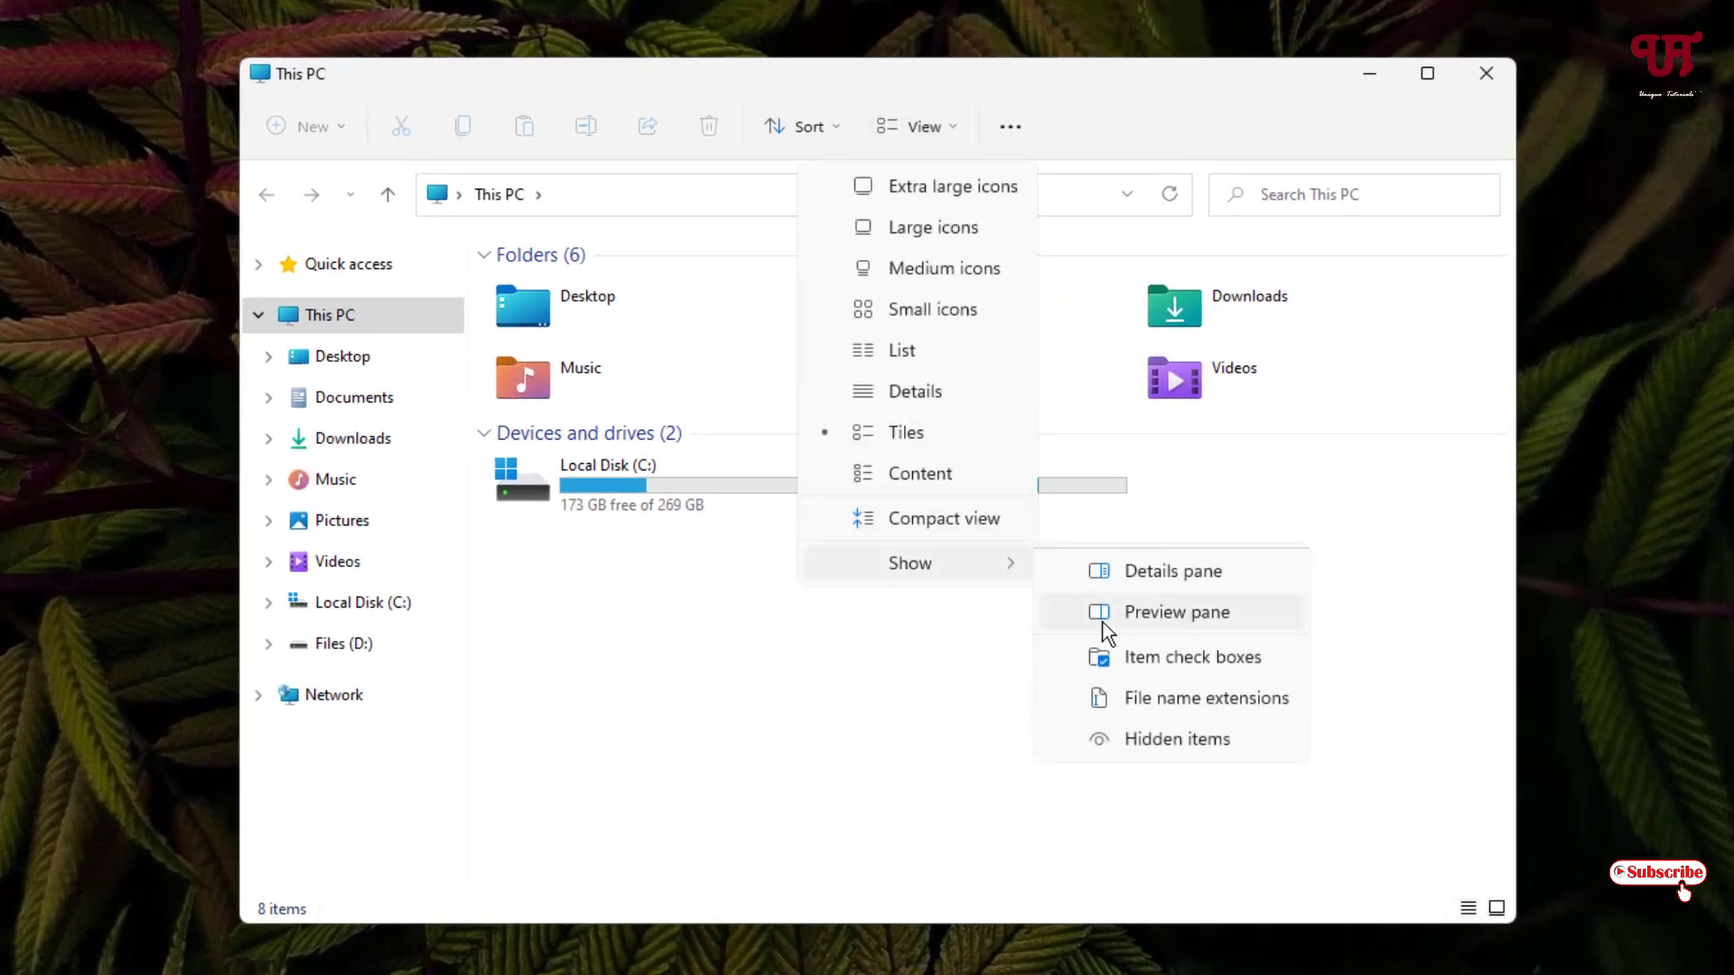
pyautogui.click(1073, 741)
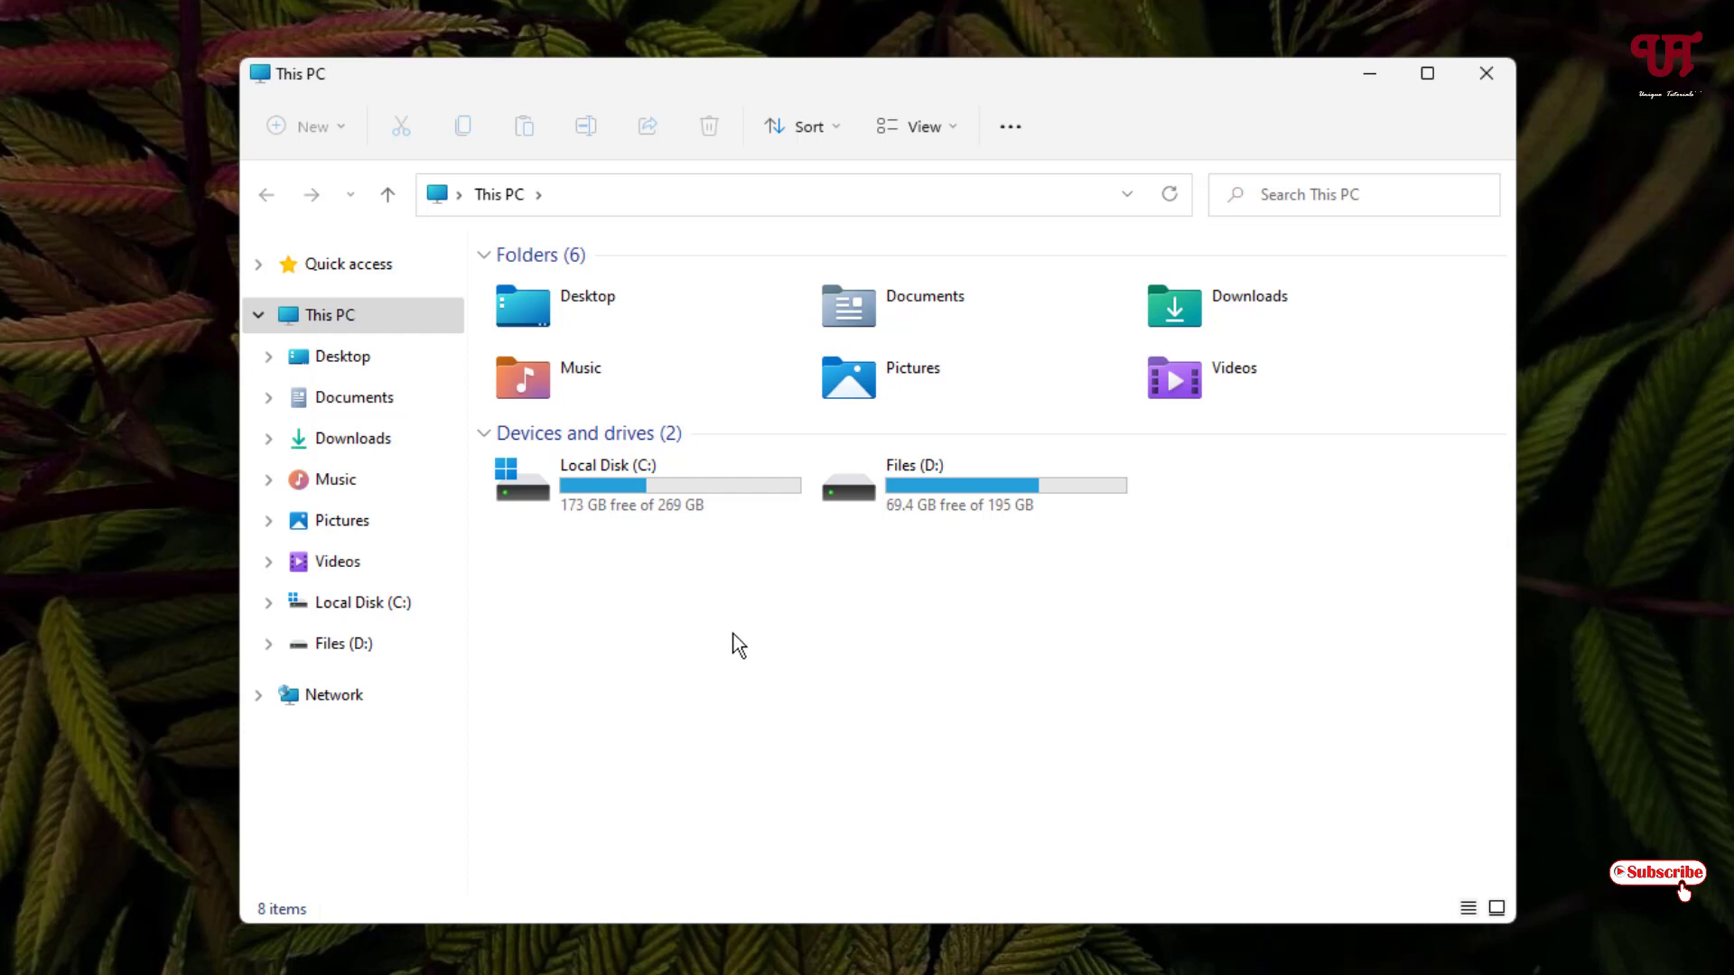
# Step: Open Local Disk (C:), box-select all 14 items, and bring up their context menu
pyautogui.doubleClick(628, 503)
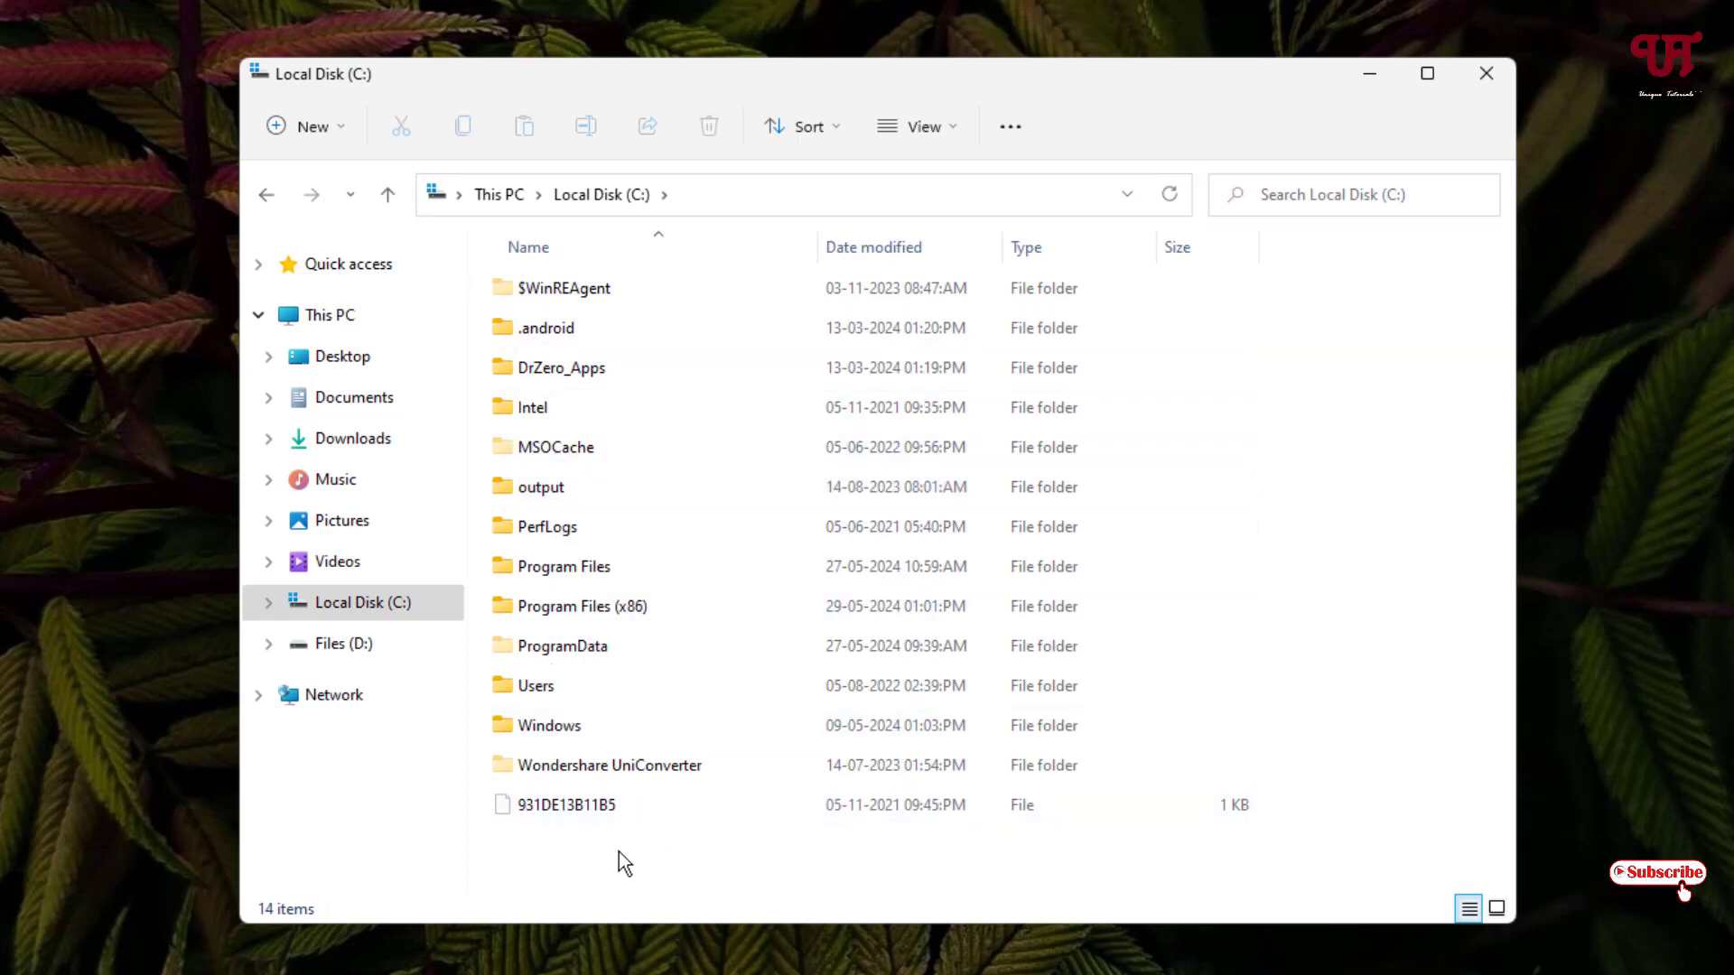
pyautogui.moveTo(619, 852); pyautogui.dragTo(562, 277)
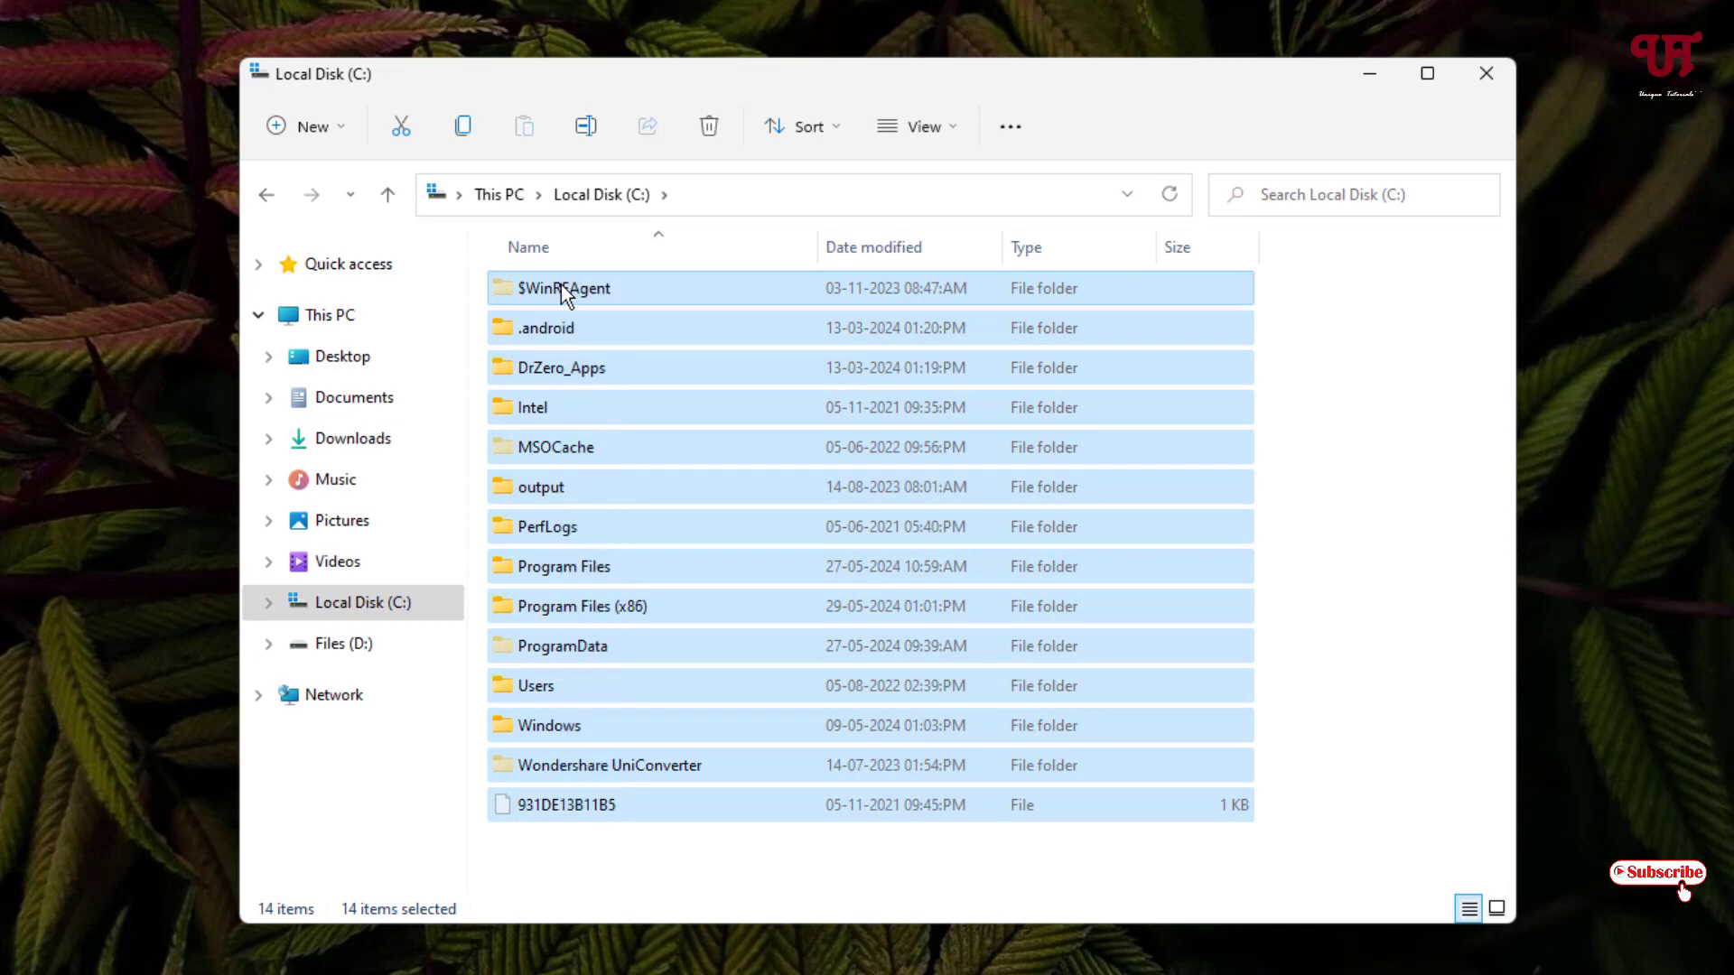
pyautogui.rightClick(560, 292)
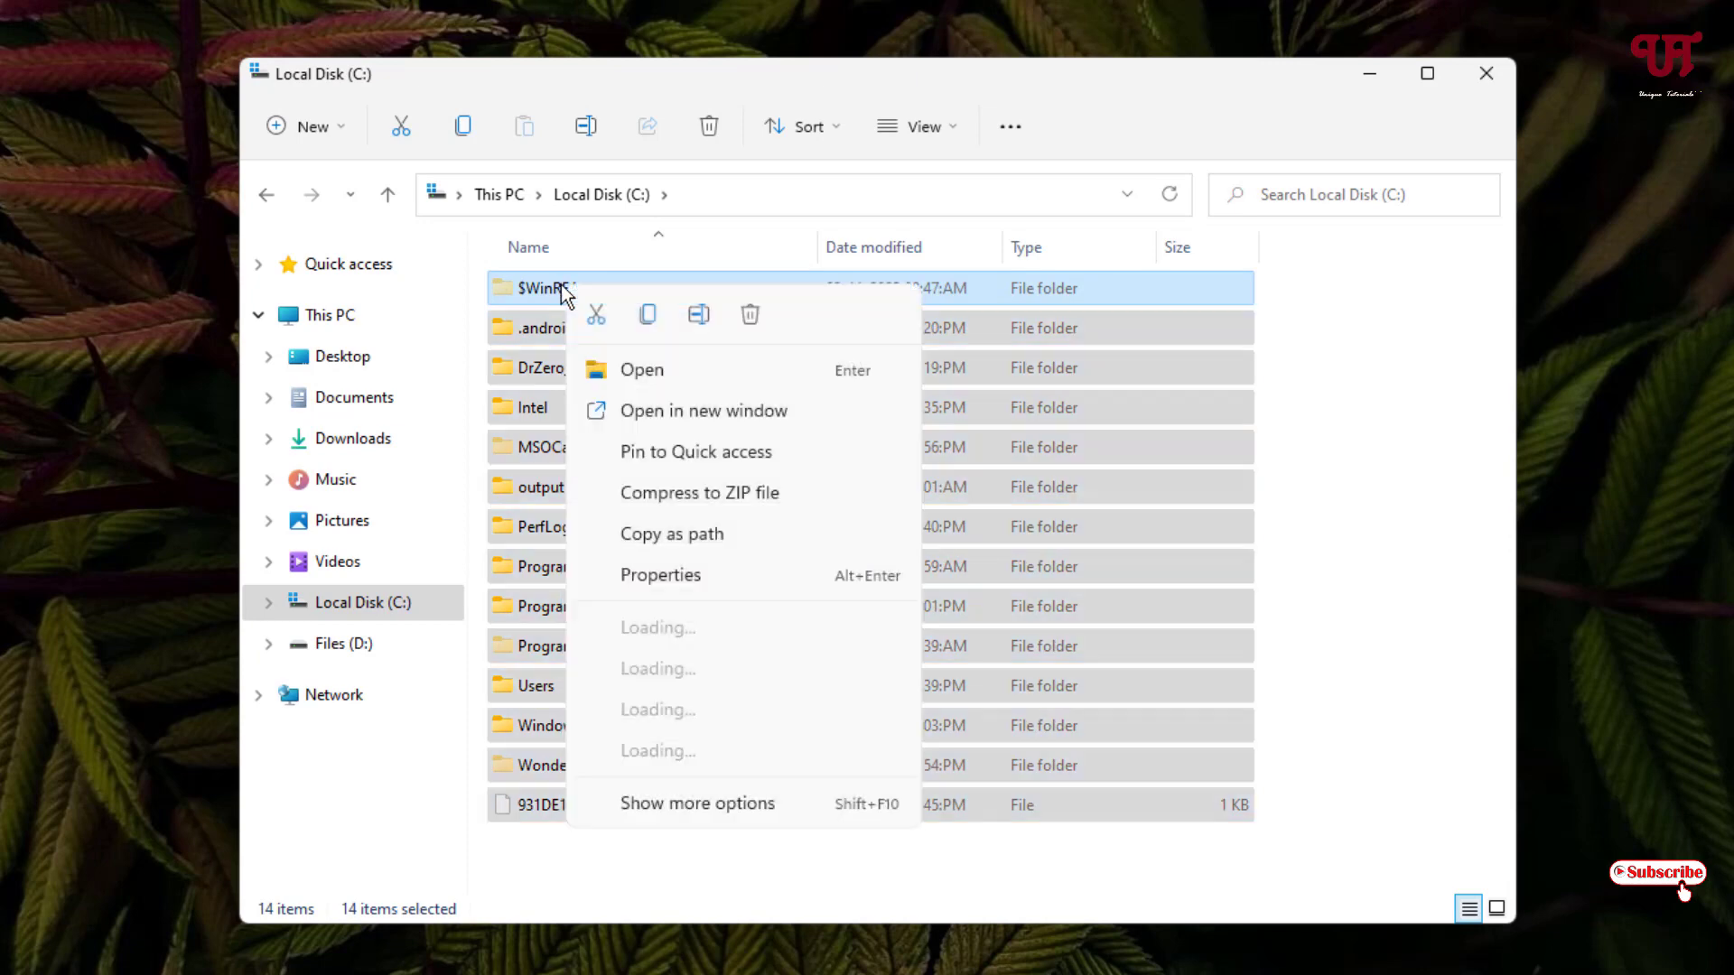
# Step: View combined properties of the 14 C: items (3,61,206 files, 1,62,186 folders), then minimize Explorer
pyautogui.click(665, 580)
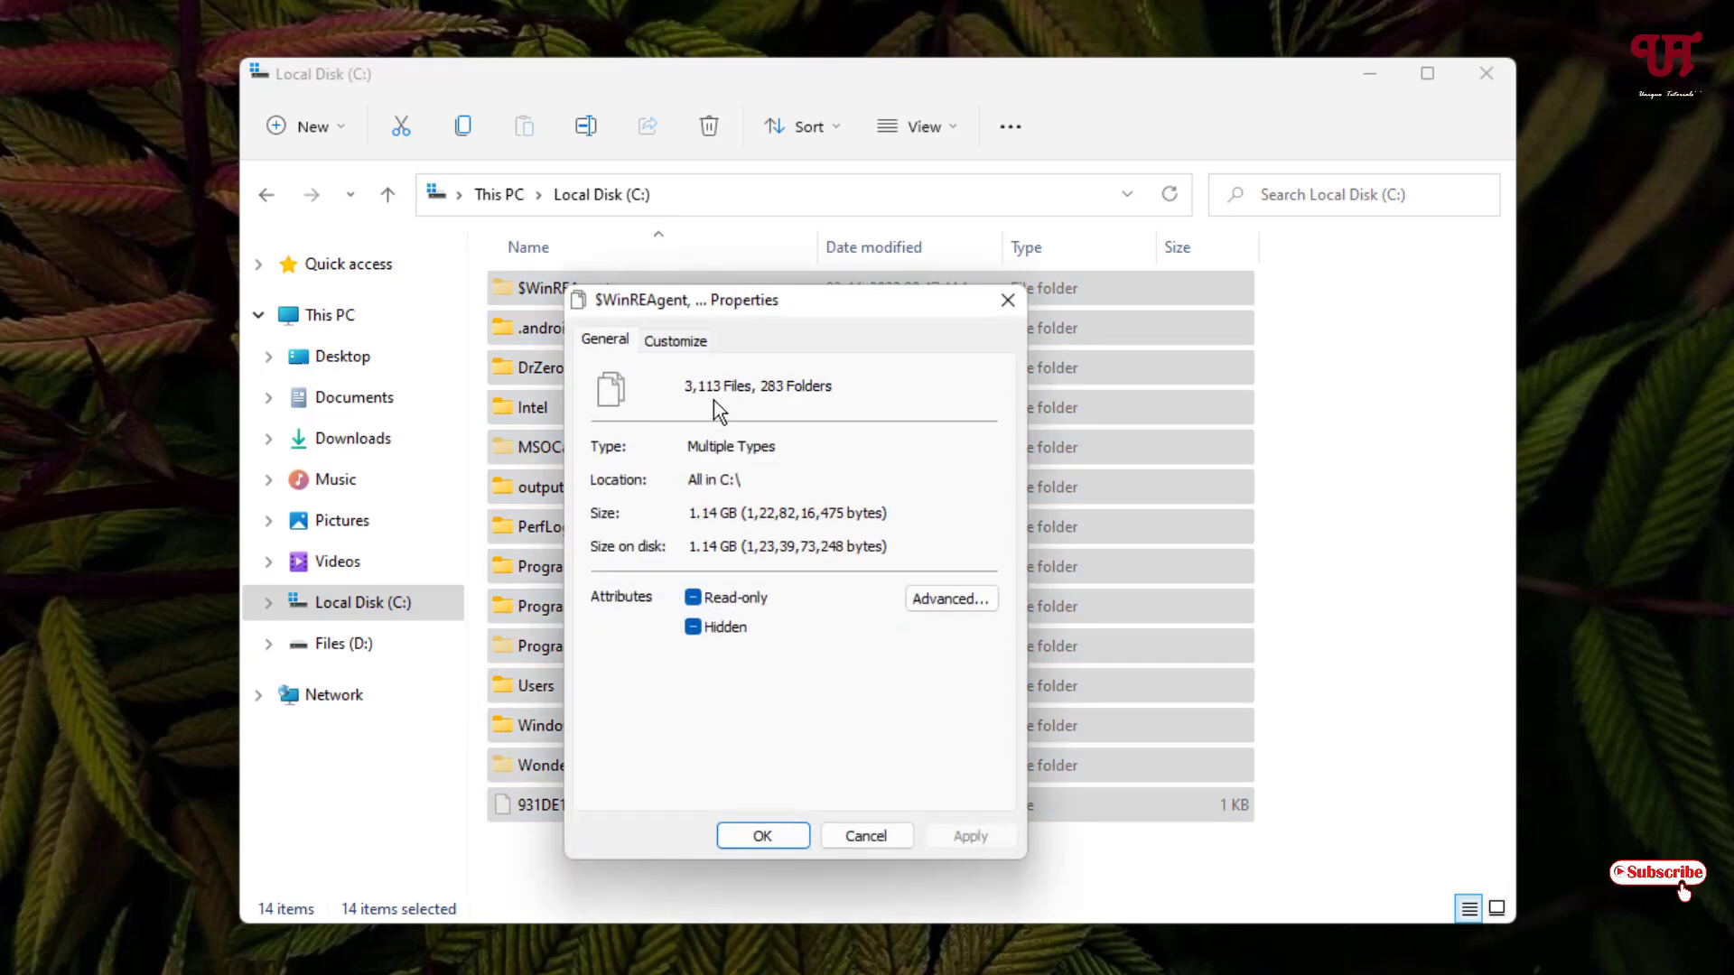
pyautogui.click(1369, 74)
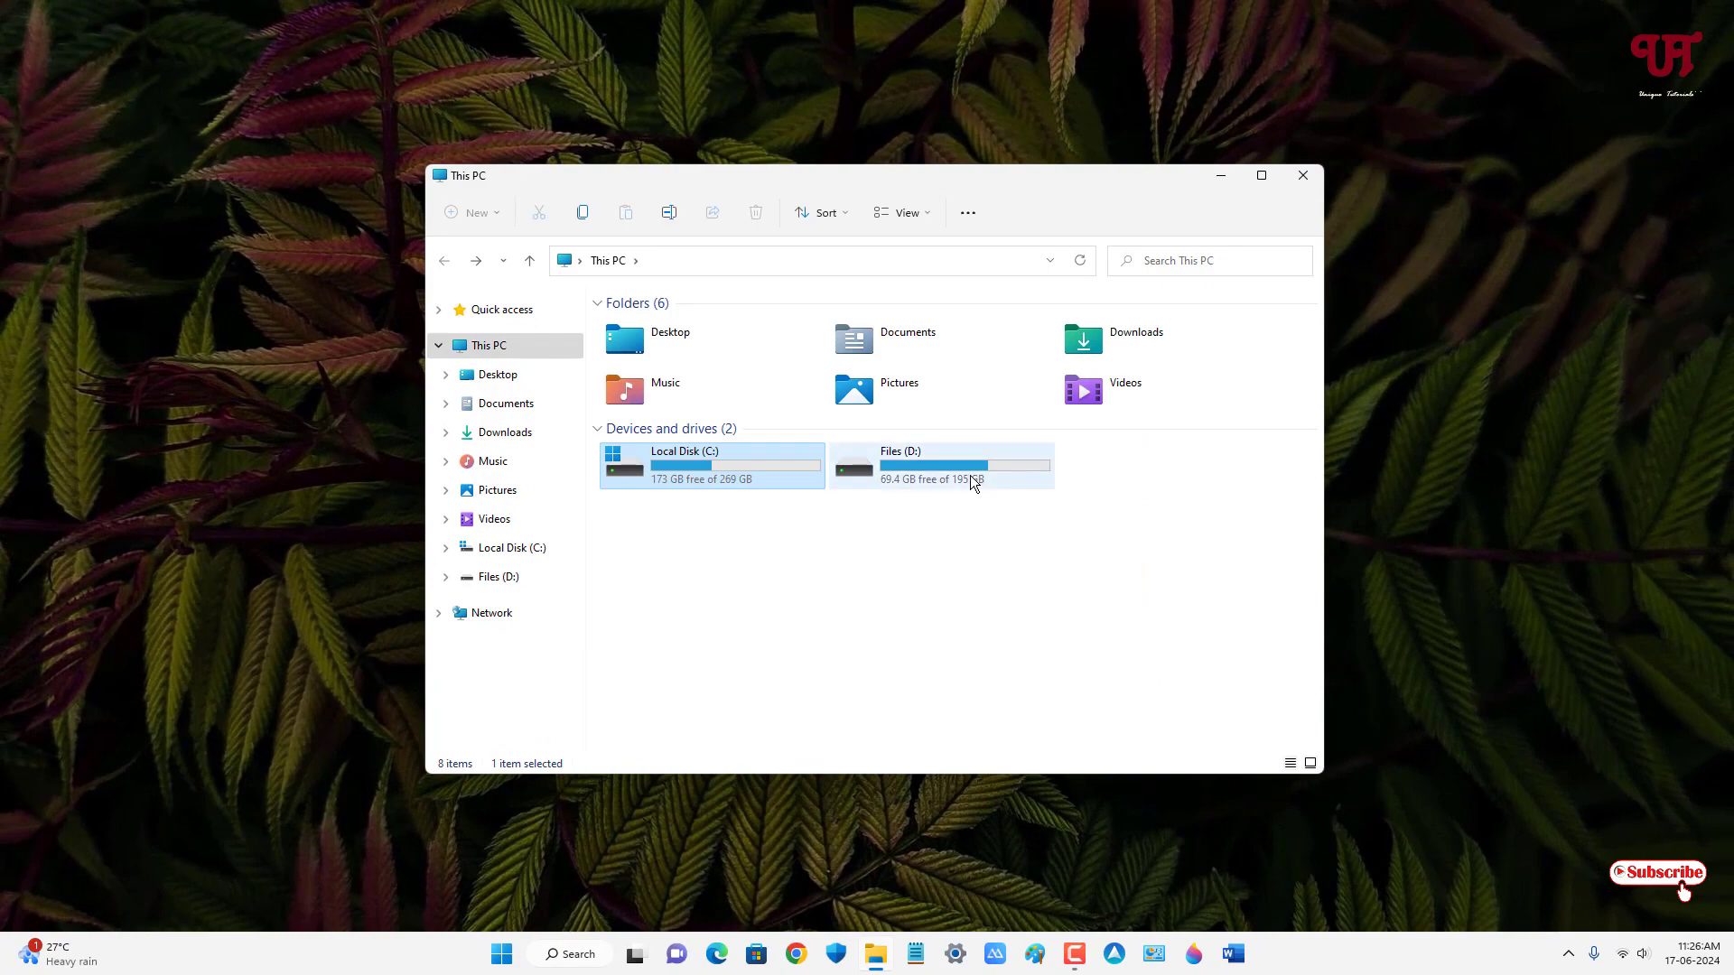
# Step: Close the This PC window to leave only the empty desktop
pyautogui.click(1302, 177)
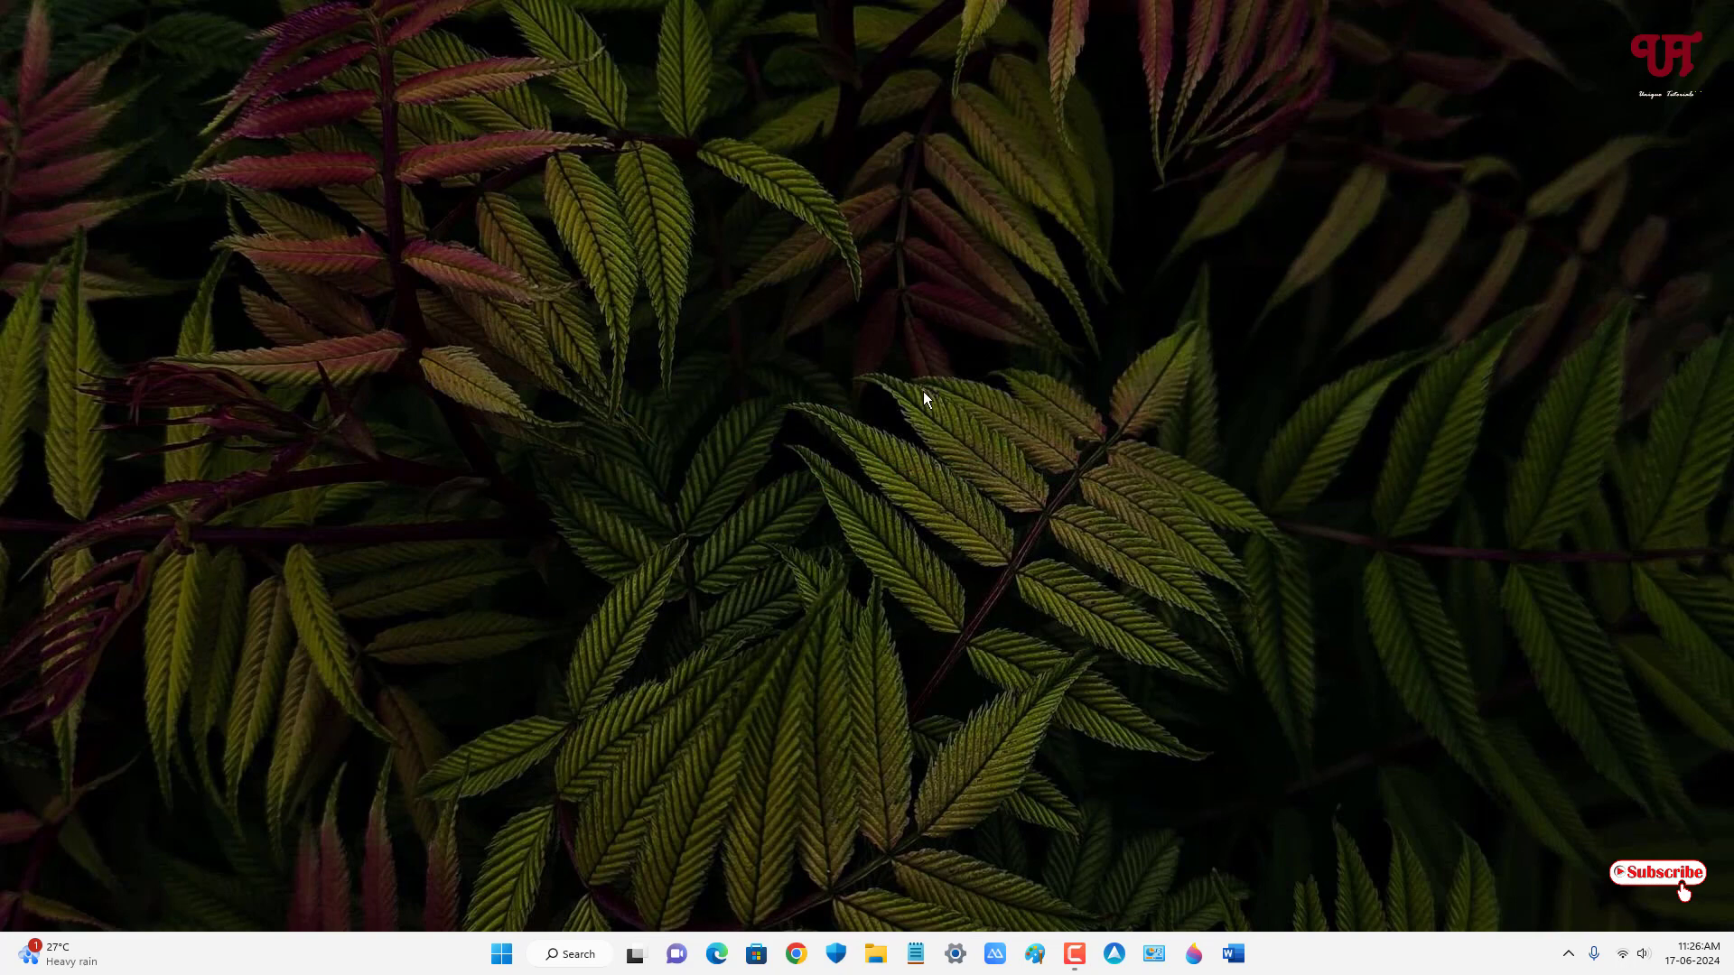